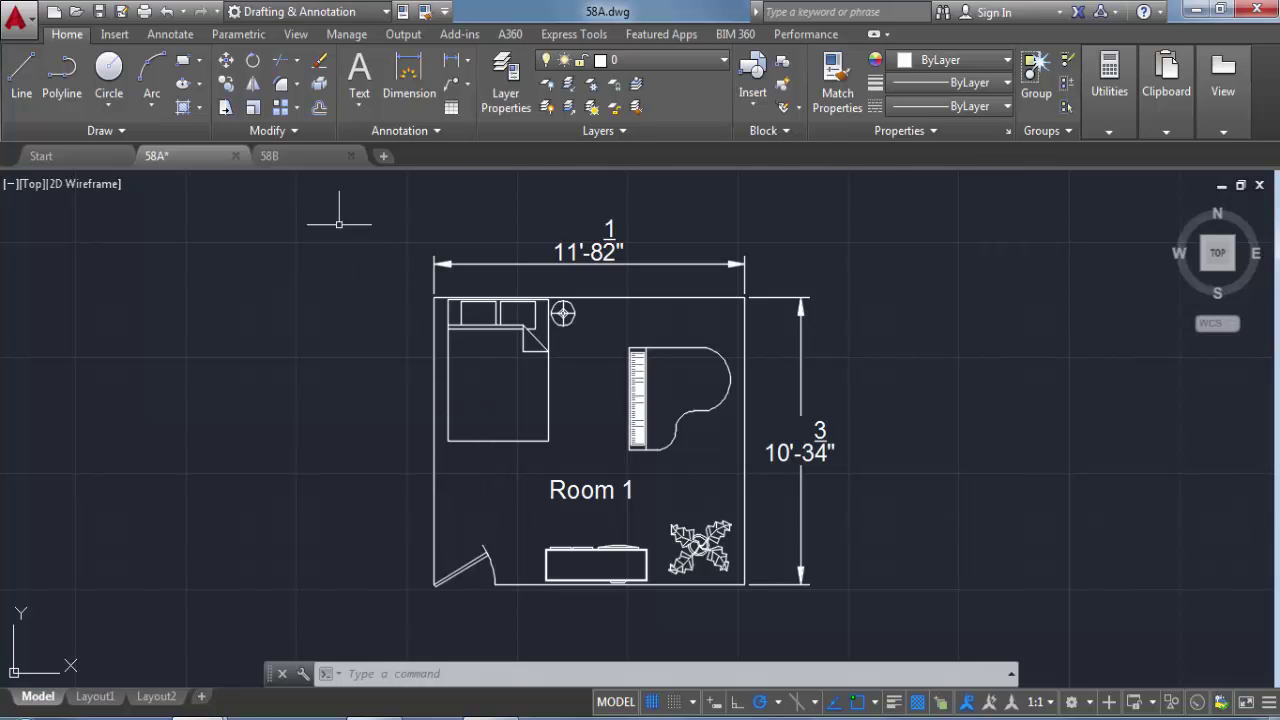
Step: In drawing 58B, turn the Dimensions layer off and back on
left_click(307, 163)
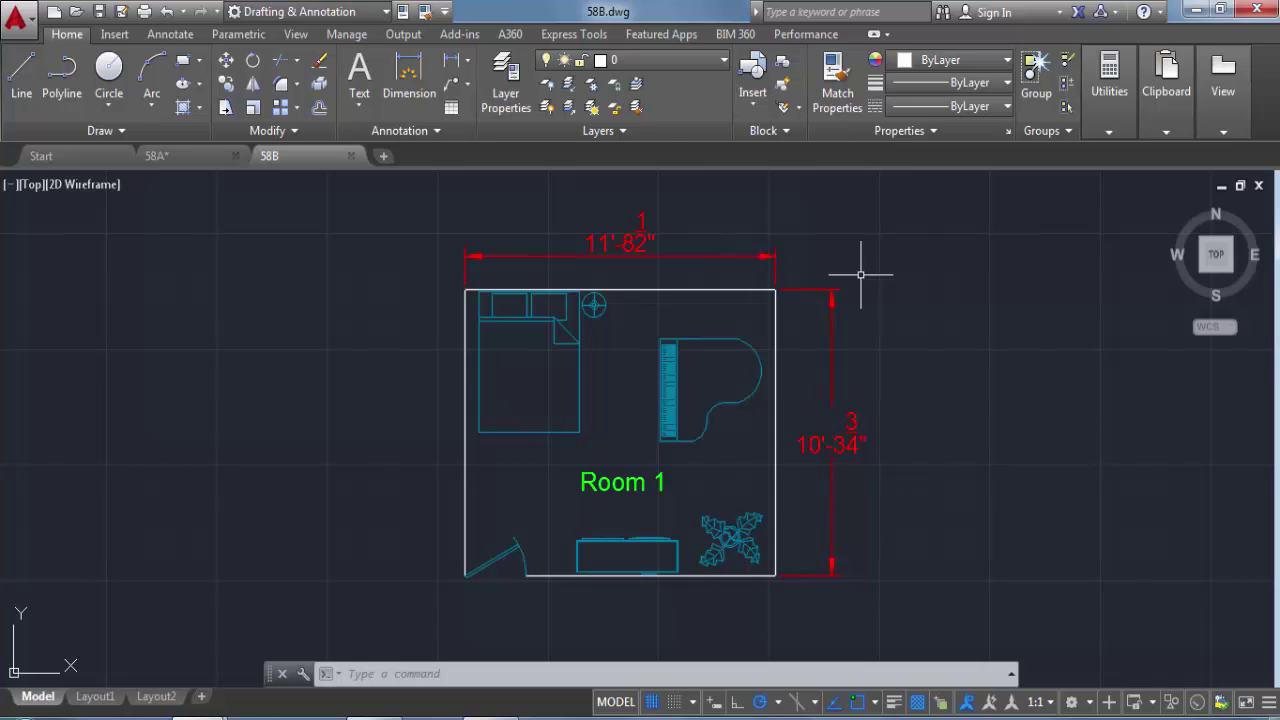
left_click(697, 64)
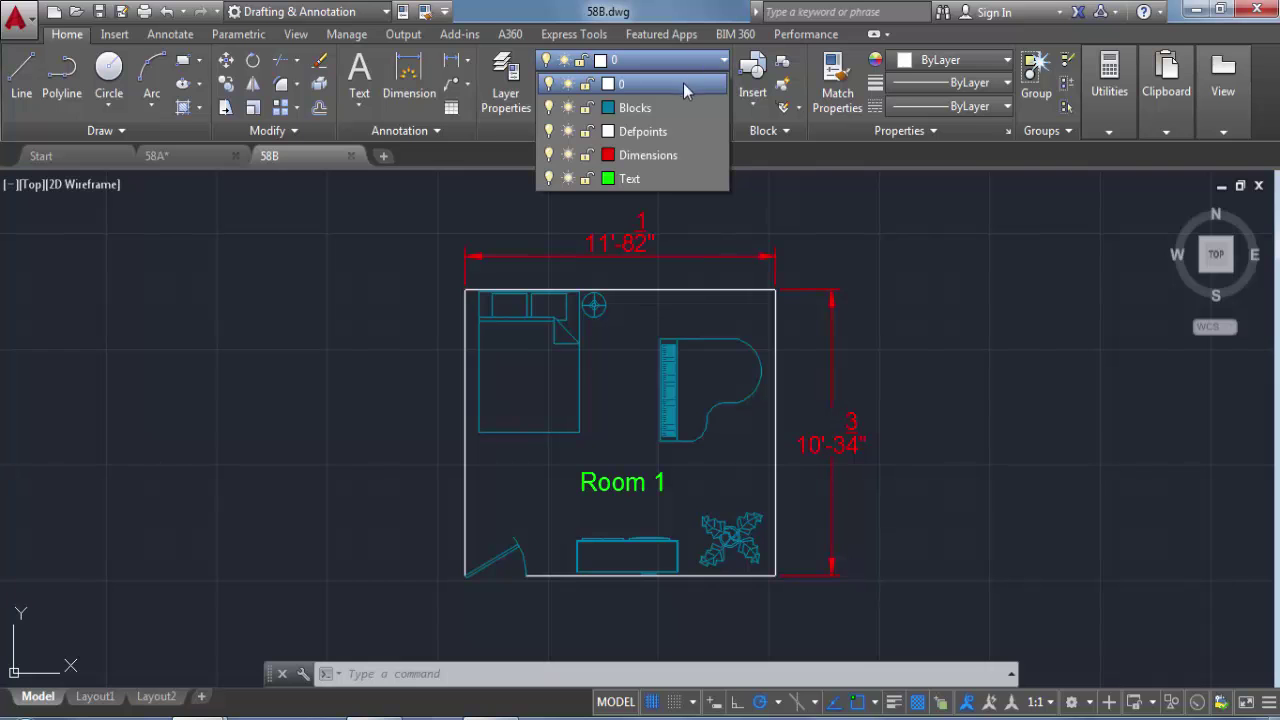
left_click(549, 156)
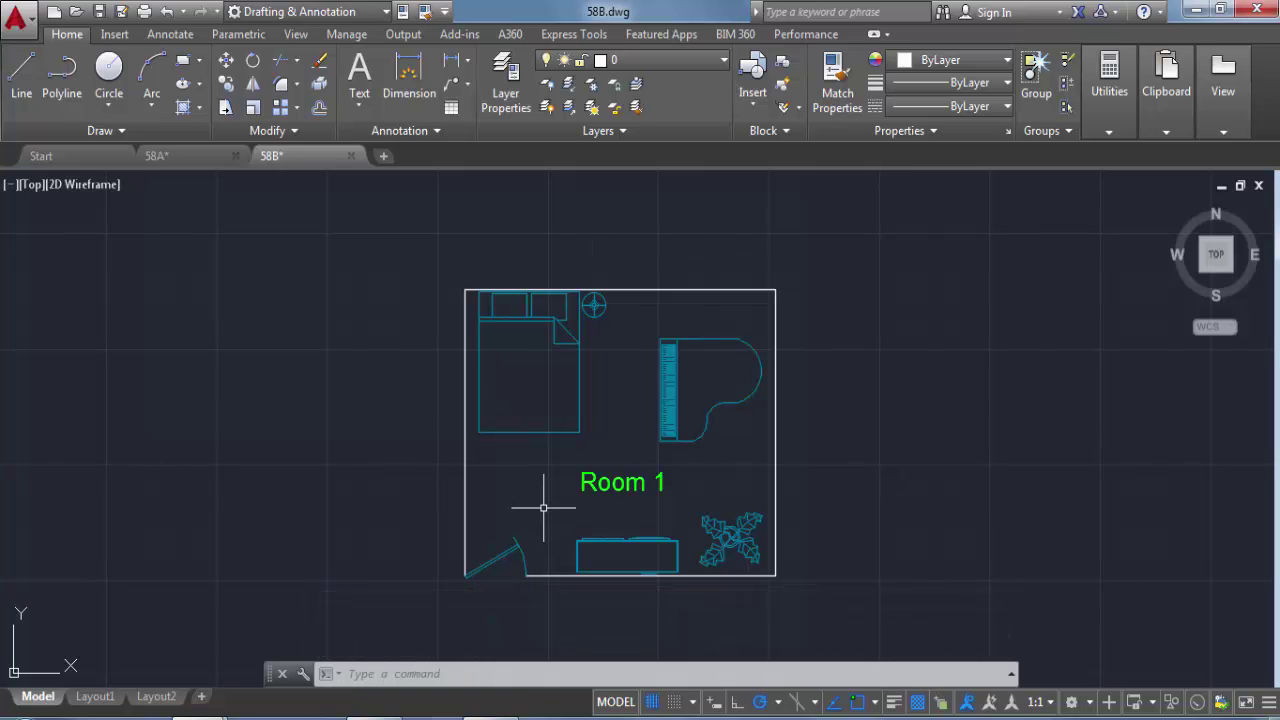
left_click(704, 63)
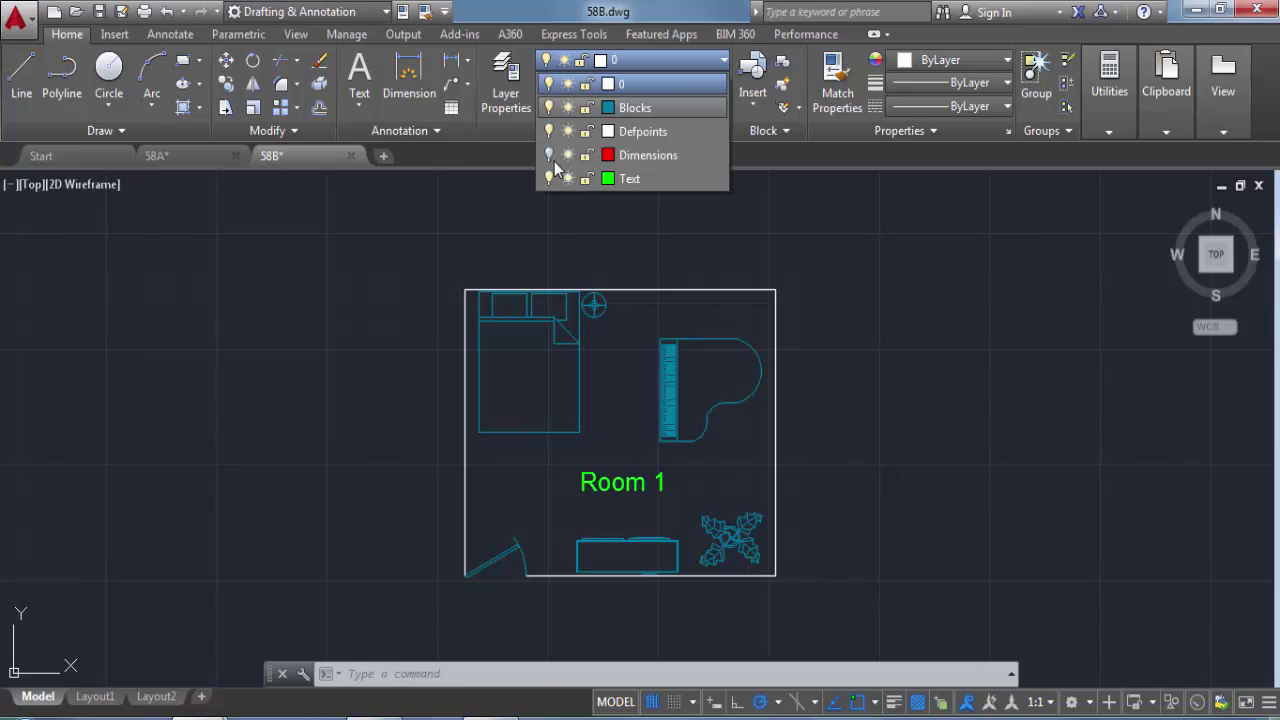
left_click(549, 157)
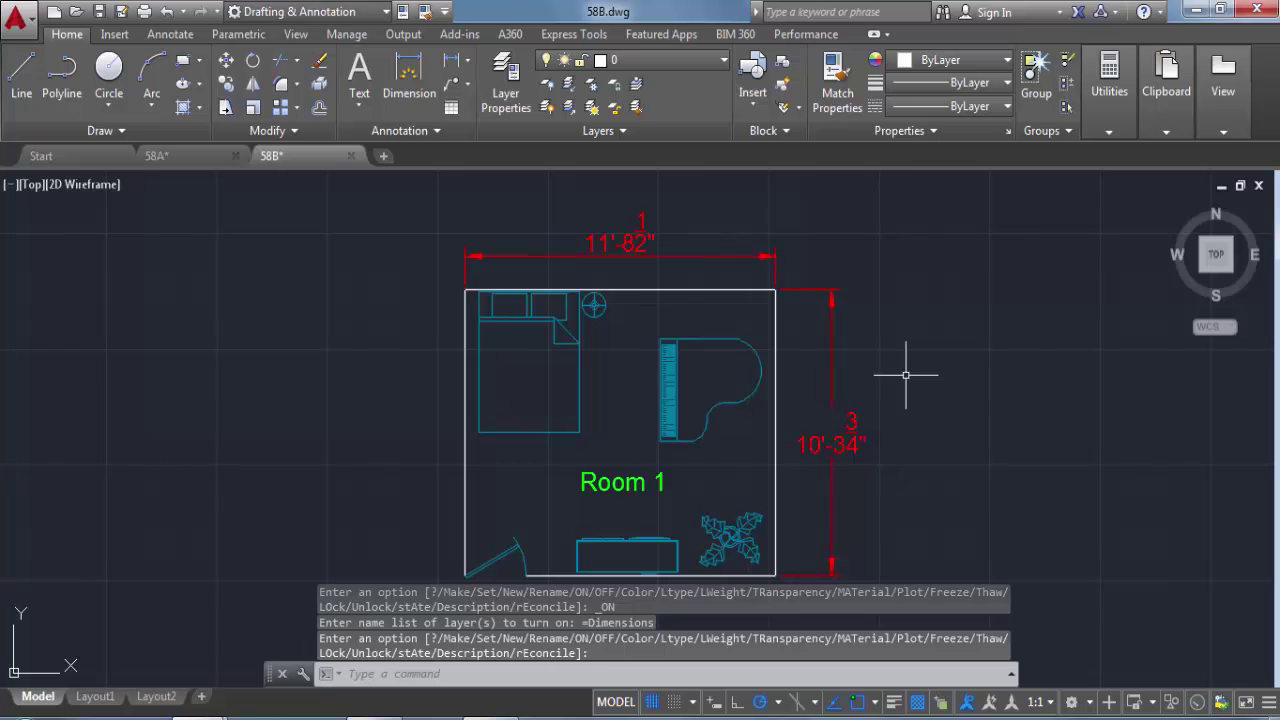
Step: Compare the layers and object colours of drawings 58B and 58A, finishing in 58A
left_click(709, 59)
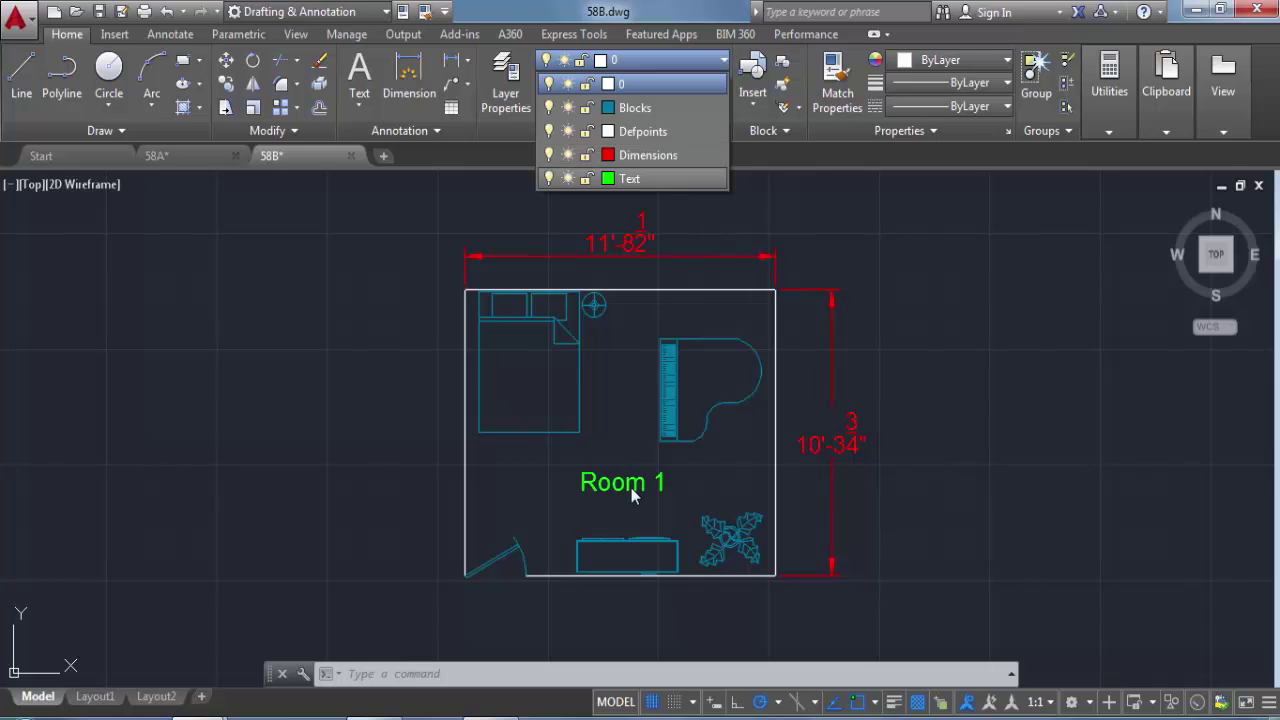
left_click(836, 266)
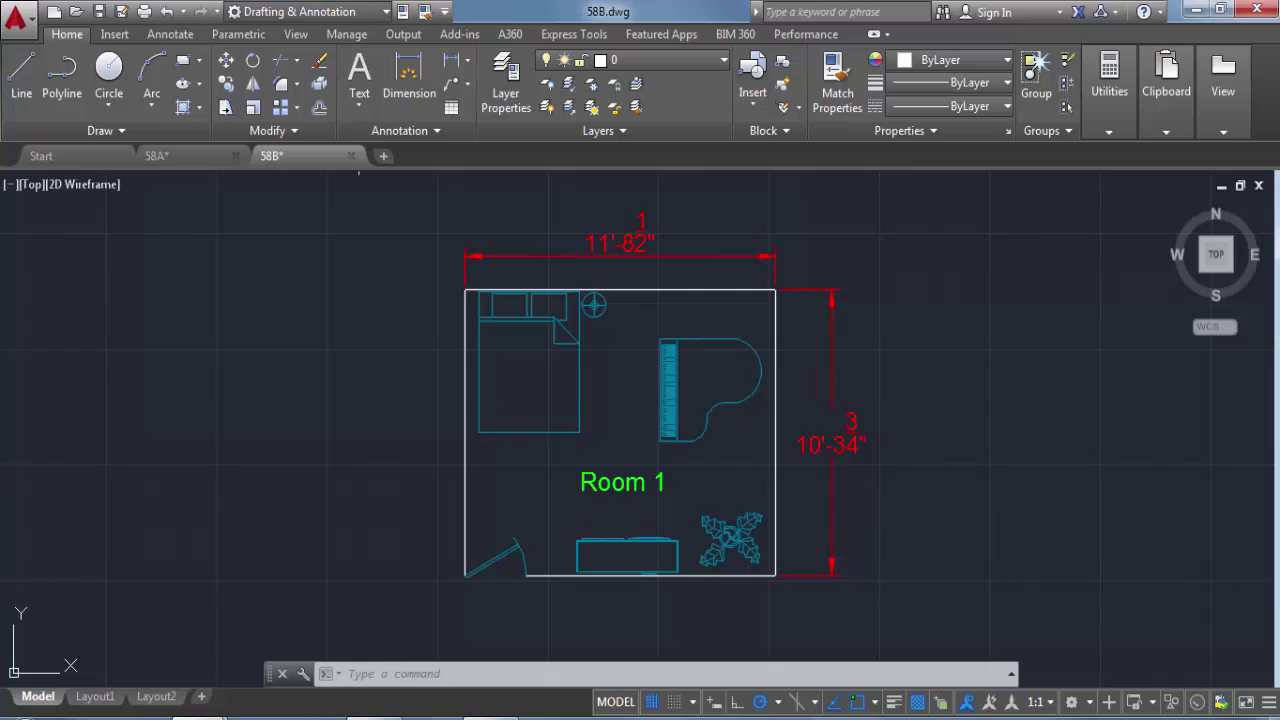
left_click(199, 151)
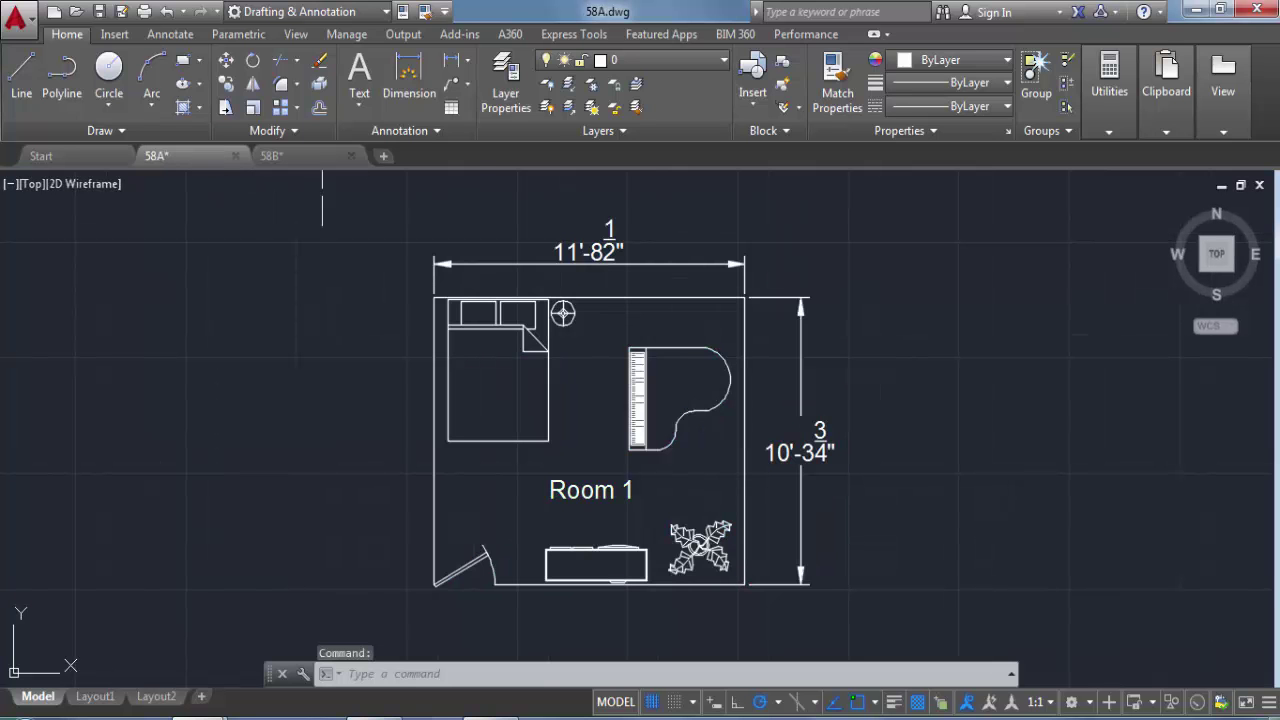
left_click(639, 58)
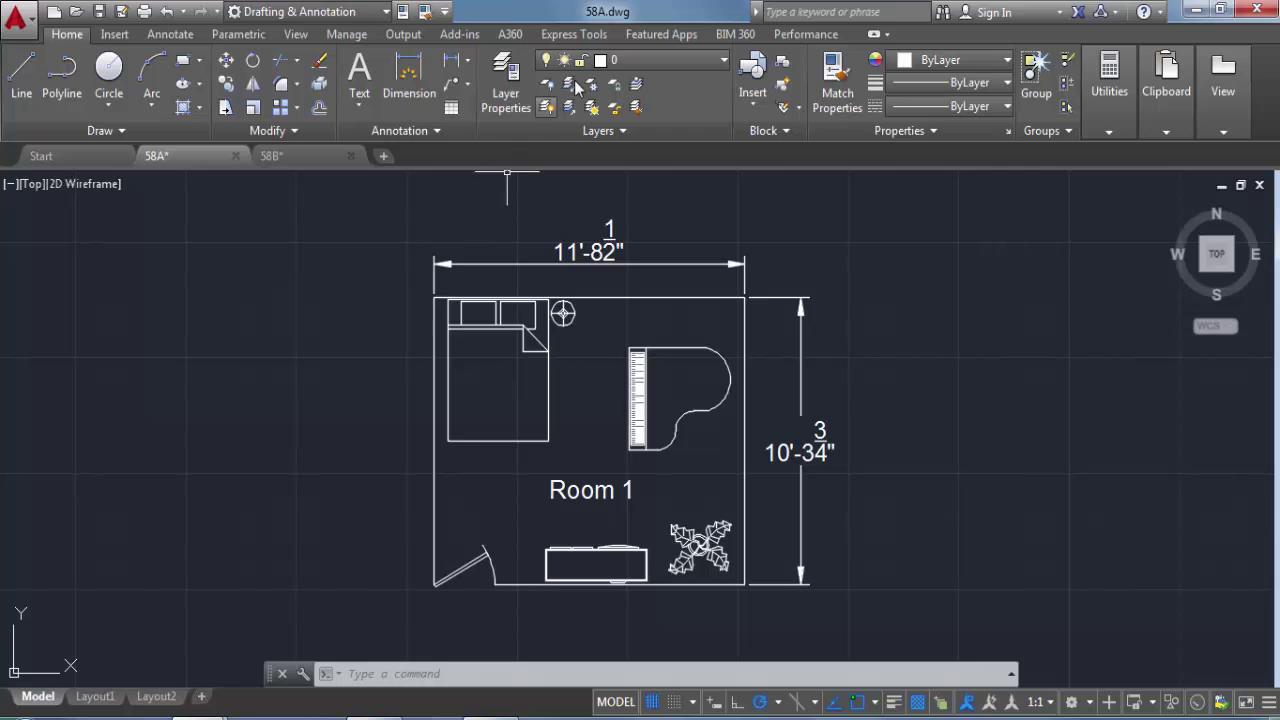
left_click(281, 156)
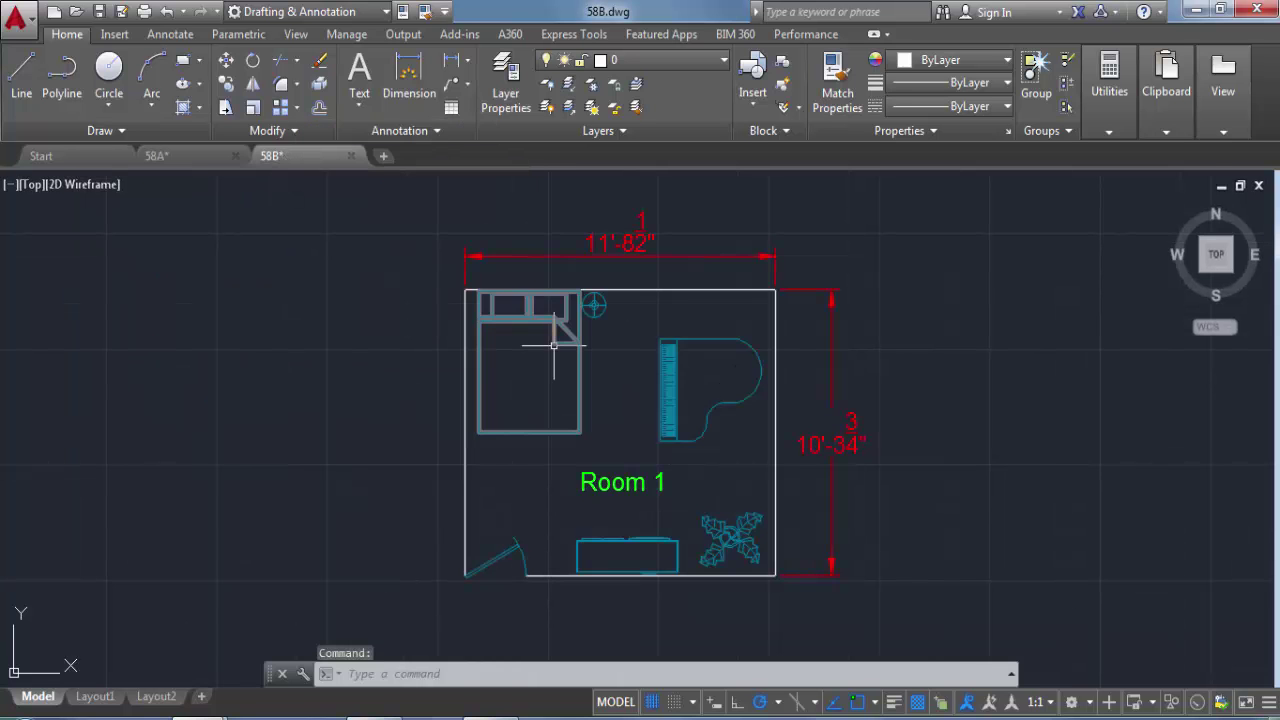
left_click(210, 158)
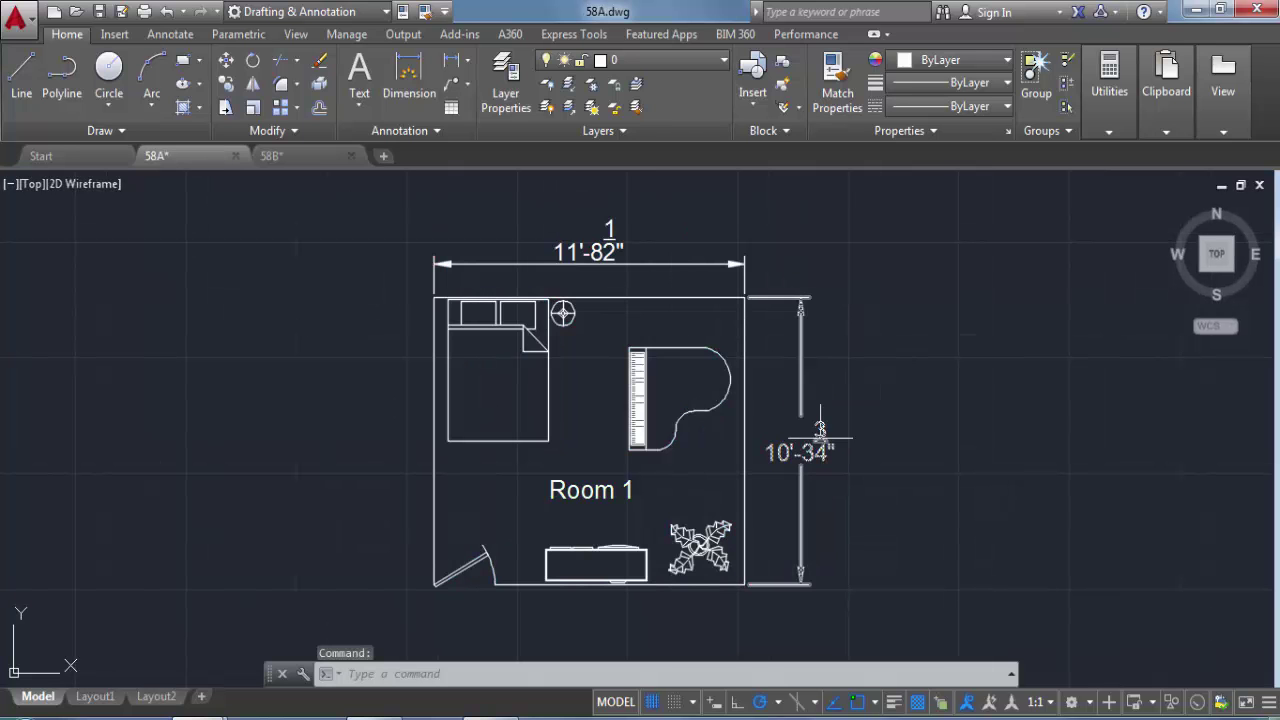
Step: Create a new layer named Dimensions in drawing 58A
left_click(506, 75)
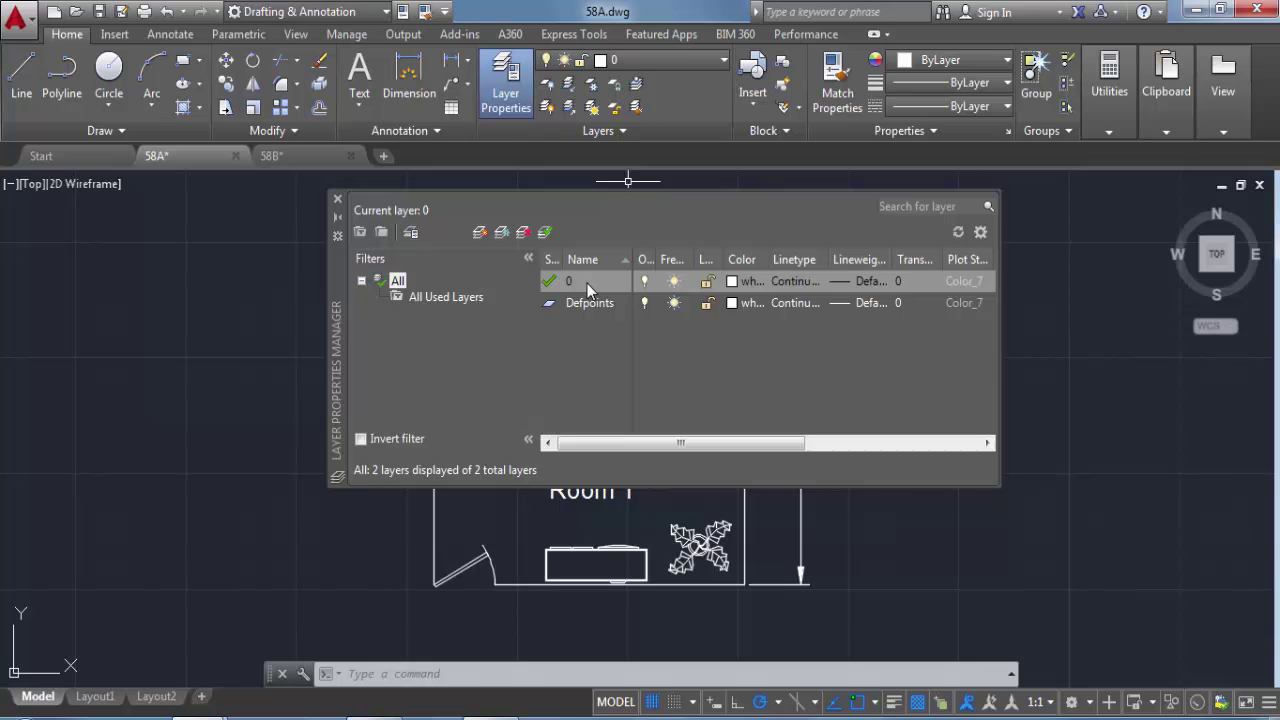
left_click(479, 233)
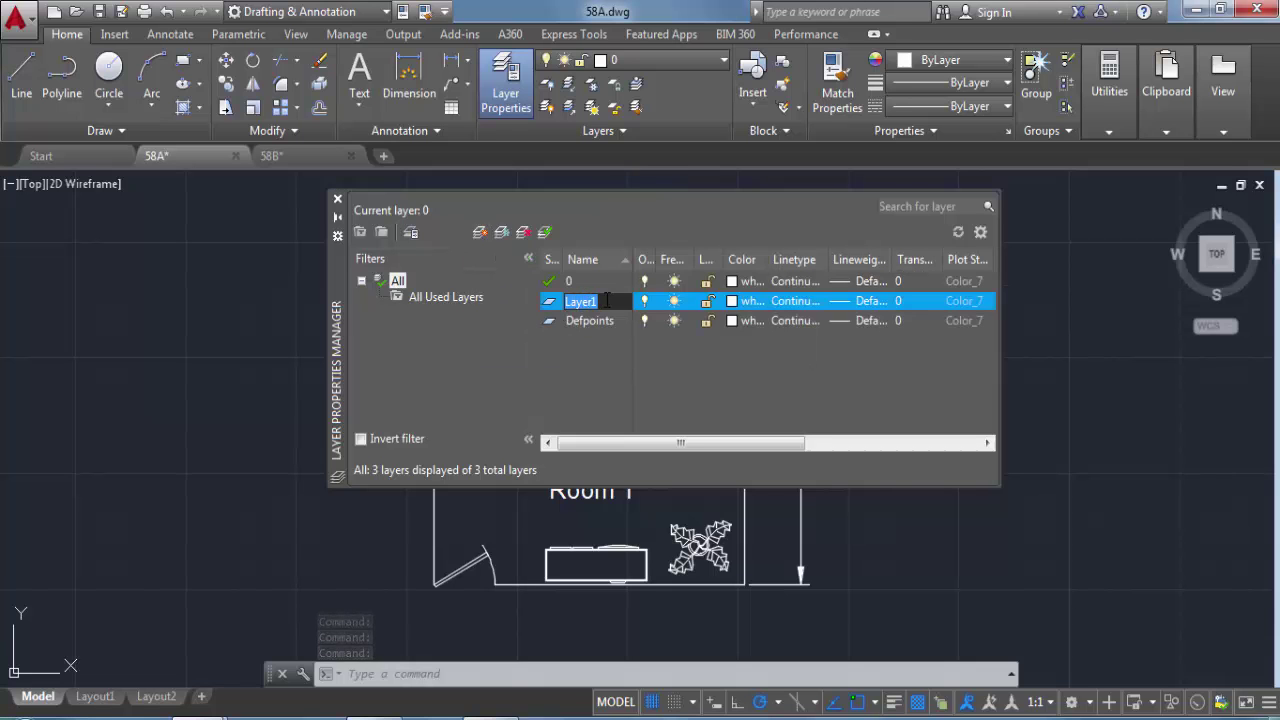
type("Dimensions")
key("Return")
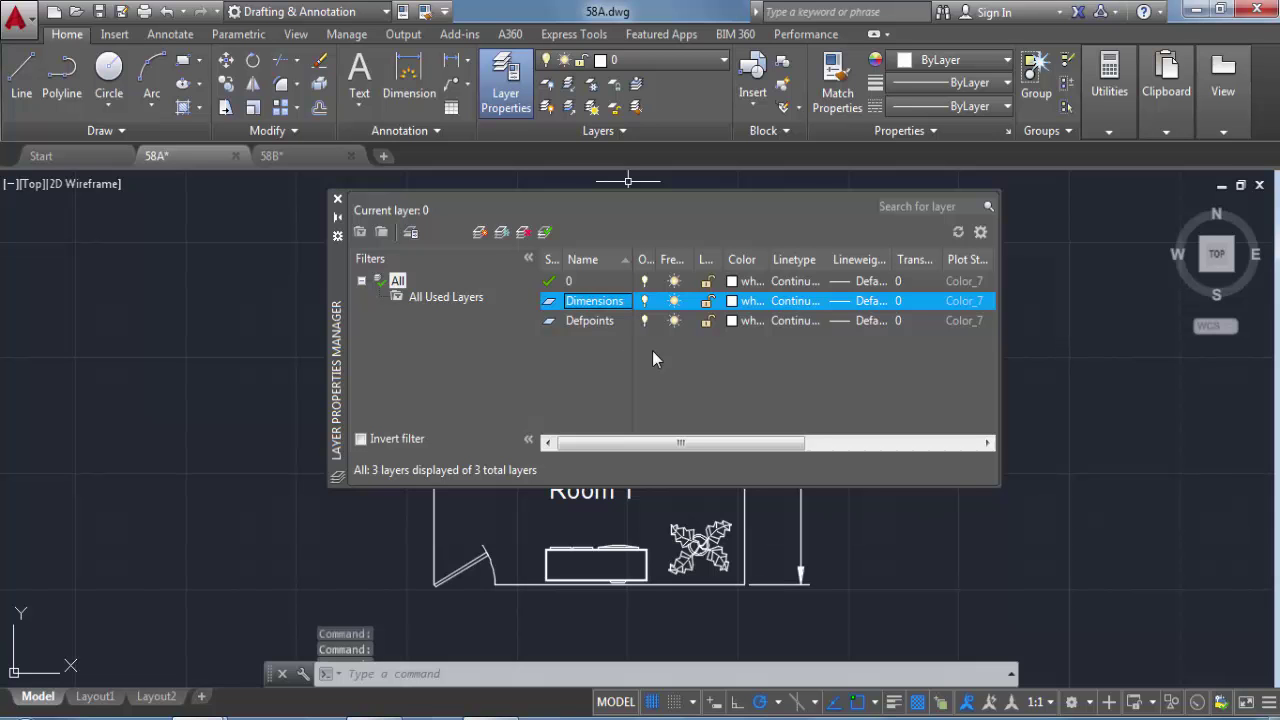
Step: Add two more layers named Blocks and Text
left_click(480, 236)
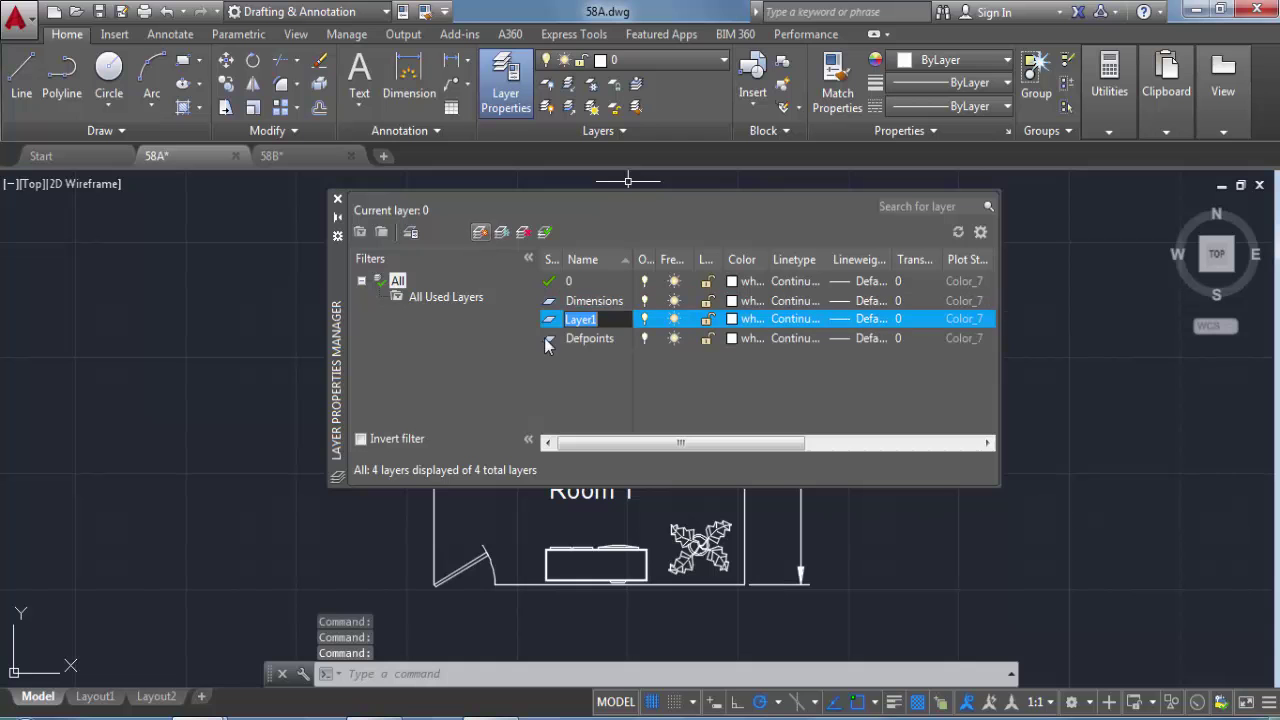
type("Blocks")
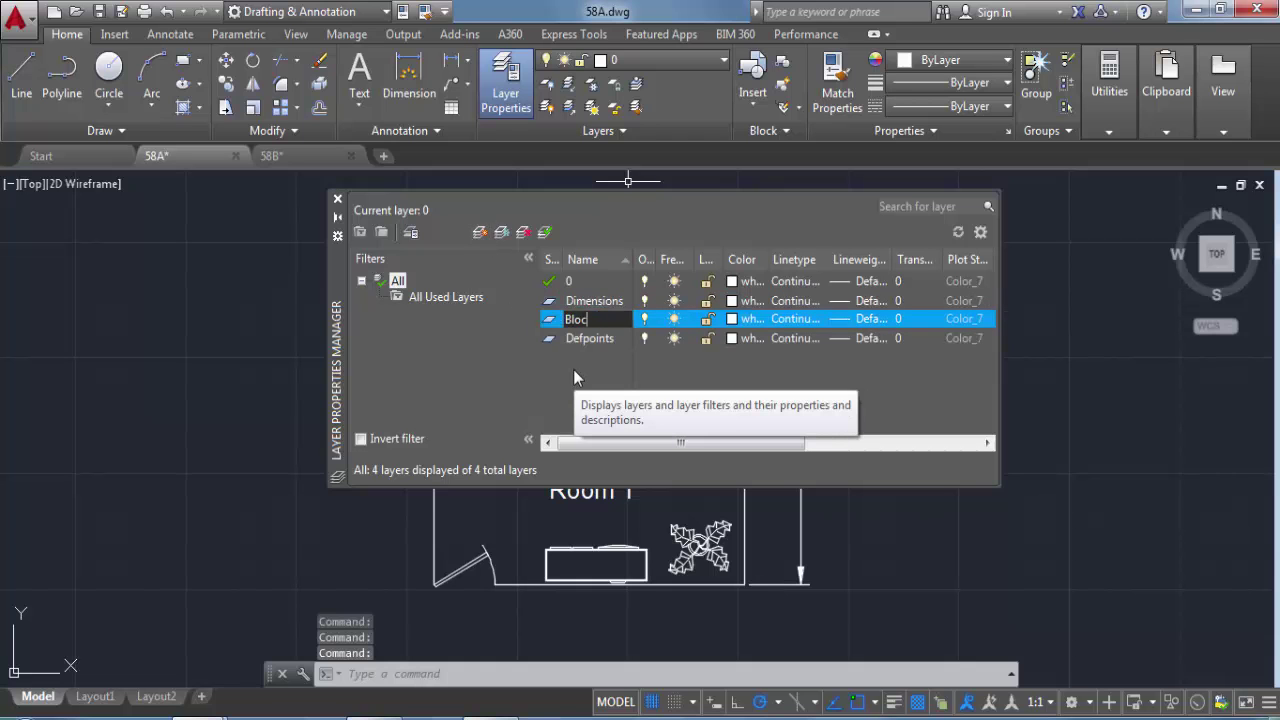
left_click(477, 238)
type("Text")
key("BackSpace")
key("BackSpace")
key("BackSpace")
key("BackSpace")
key("ctrl+z")
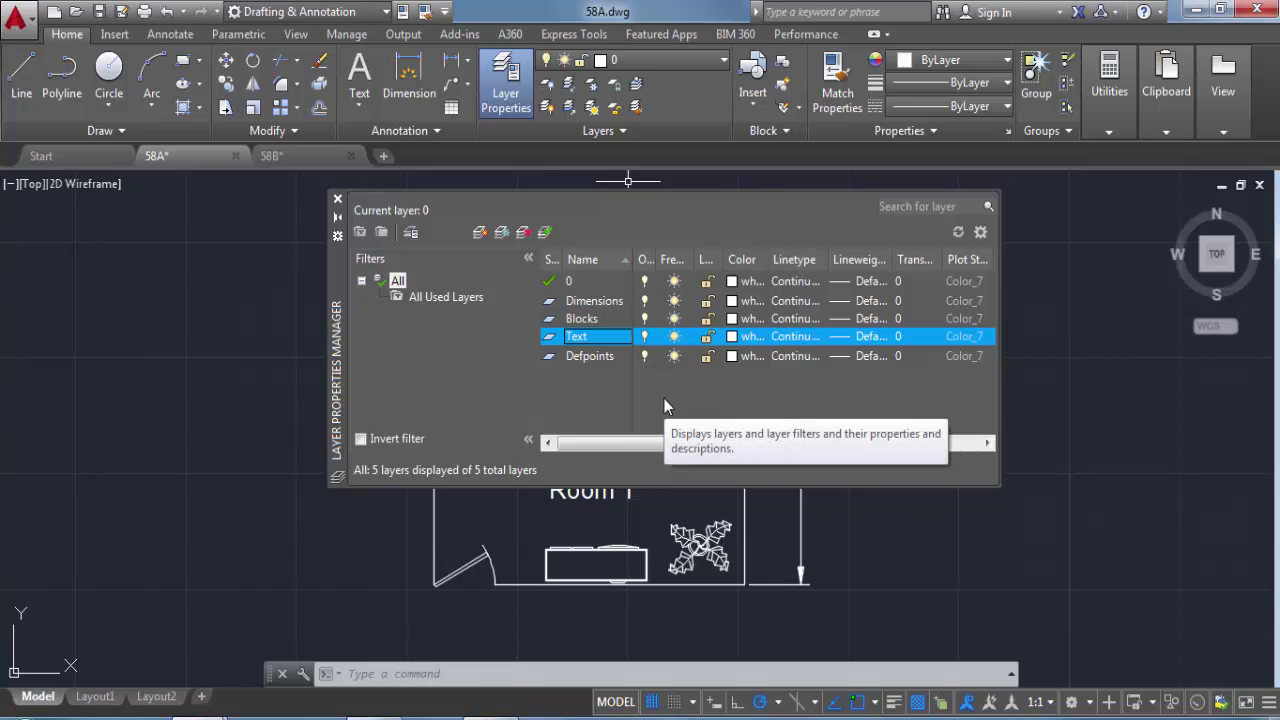
Step: Set the Dimensions layer's colour to red
left_click(734, 302)
left_click(734, 302)
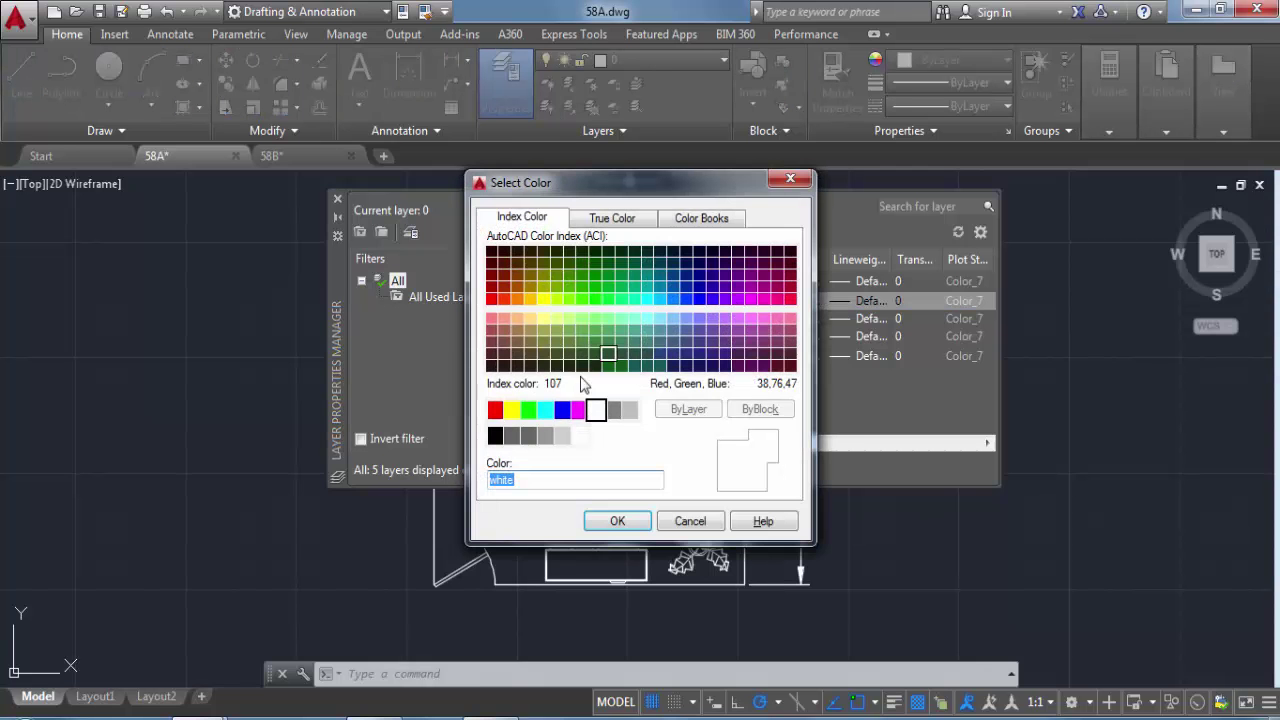
left_click(510, 411)
left_click(494, 410)
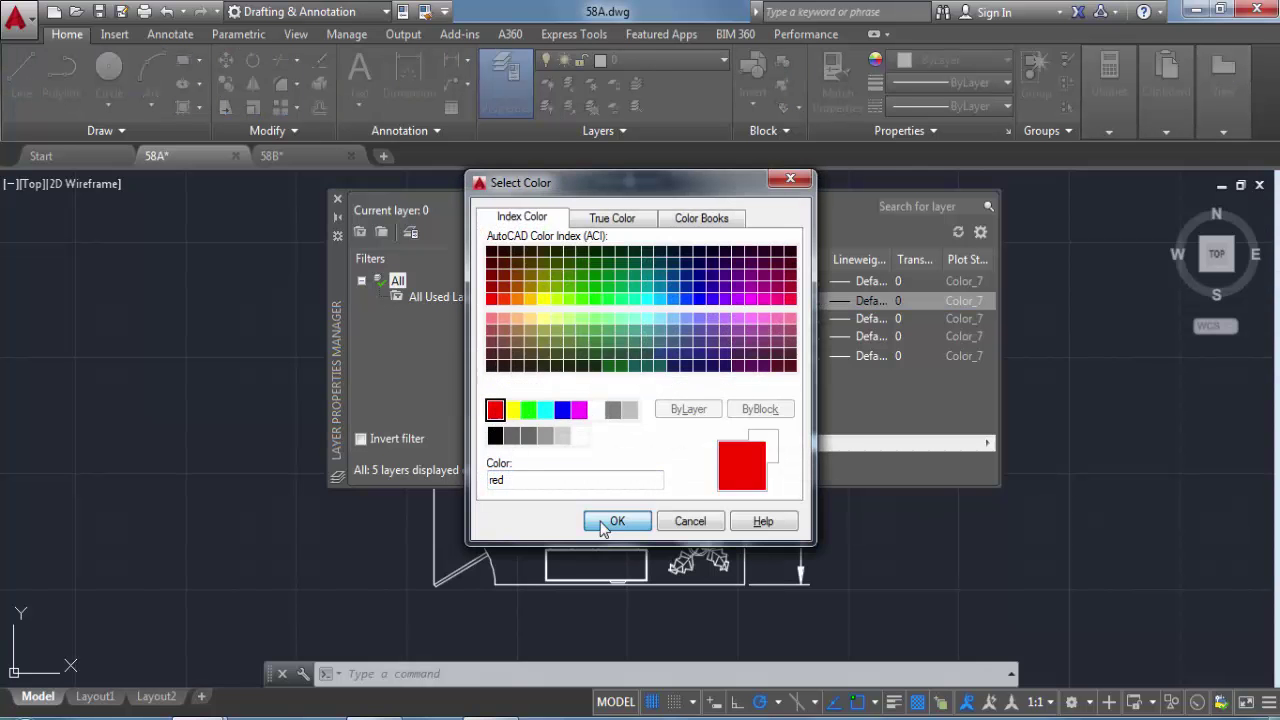
left_click(602, 521)
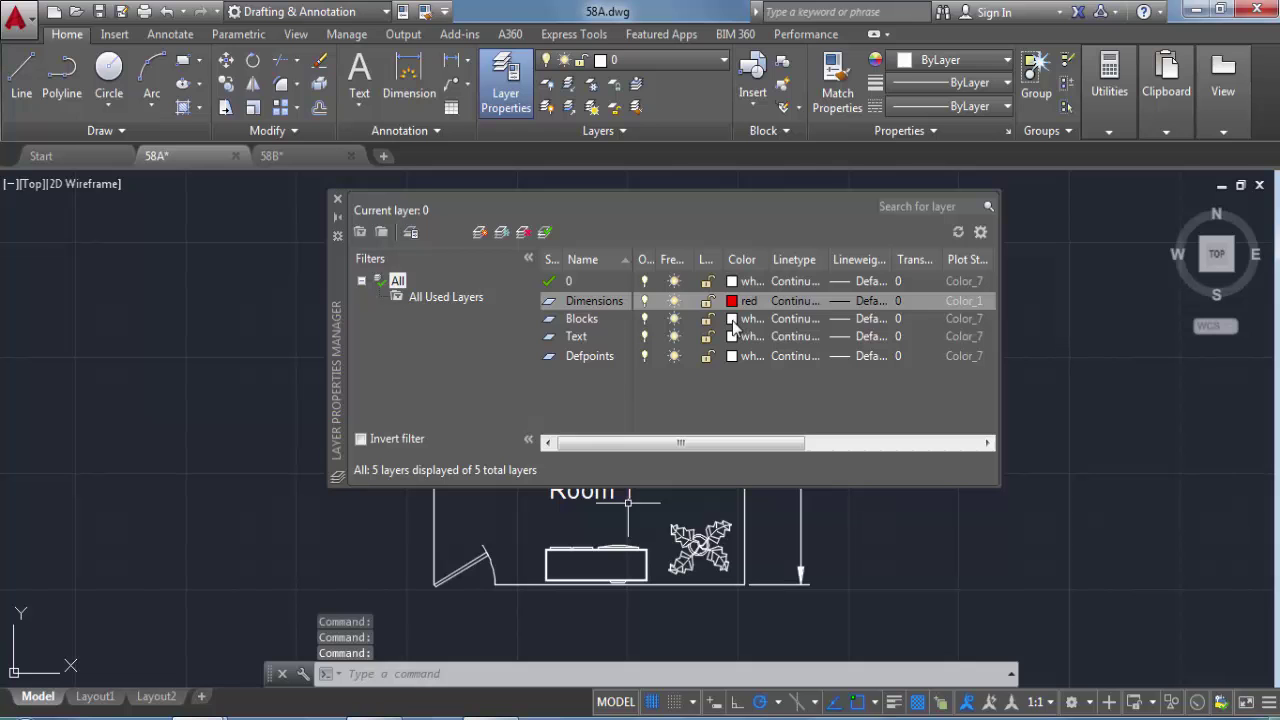
Step: Set the Blocks layer's colour to blue, index colour 150
left_click(733, 319)
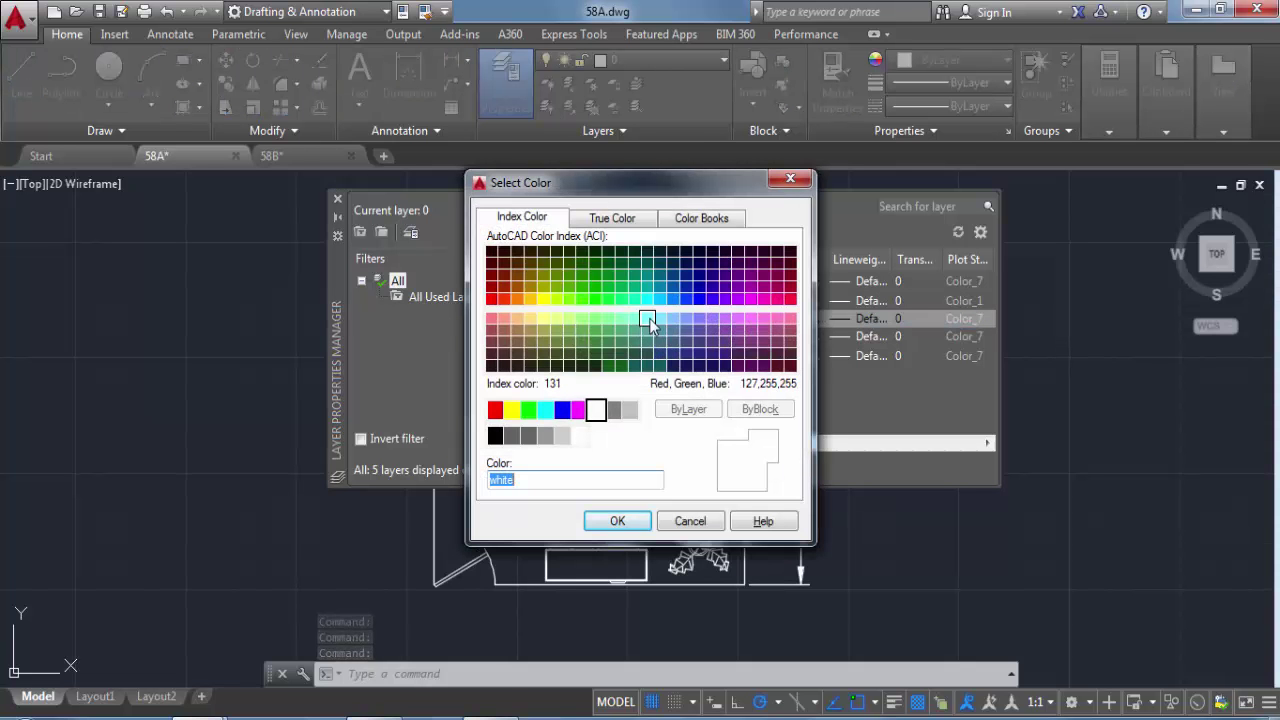
left_click(673, 298)
left_click(641, 520)
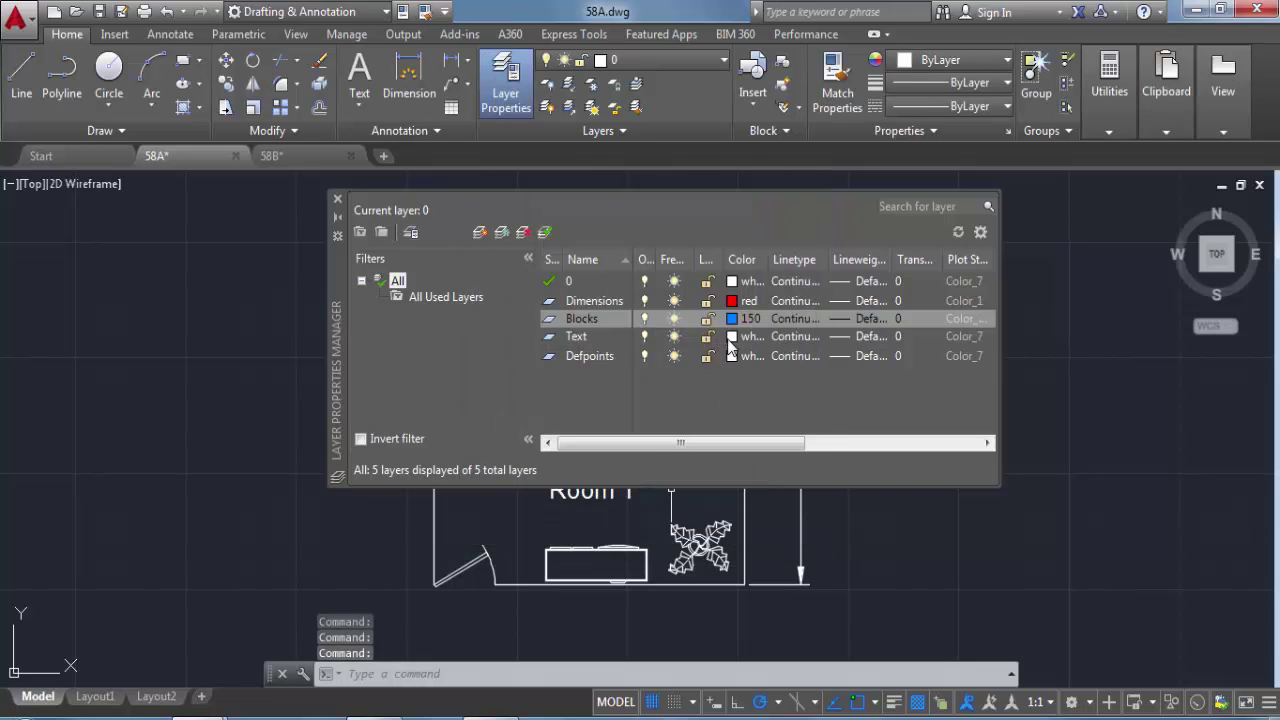
Step: Set the Text layer's colour to green and close the layer manager
left_click(732, 337)
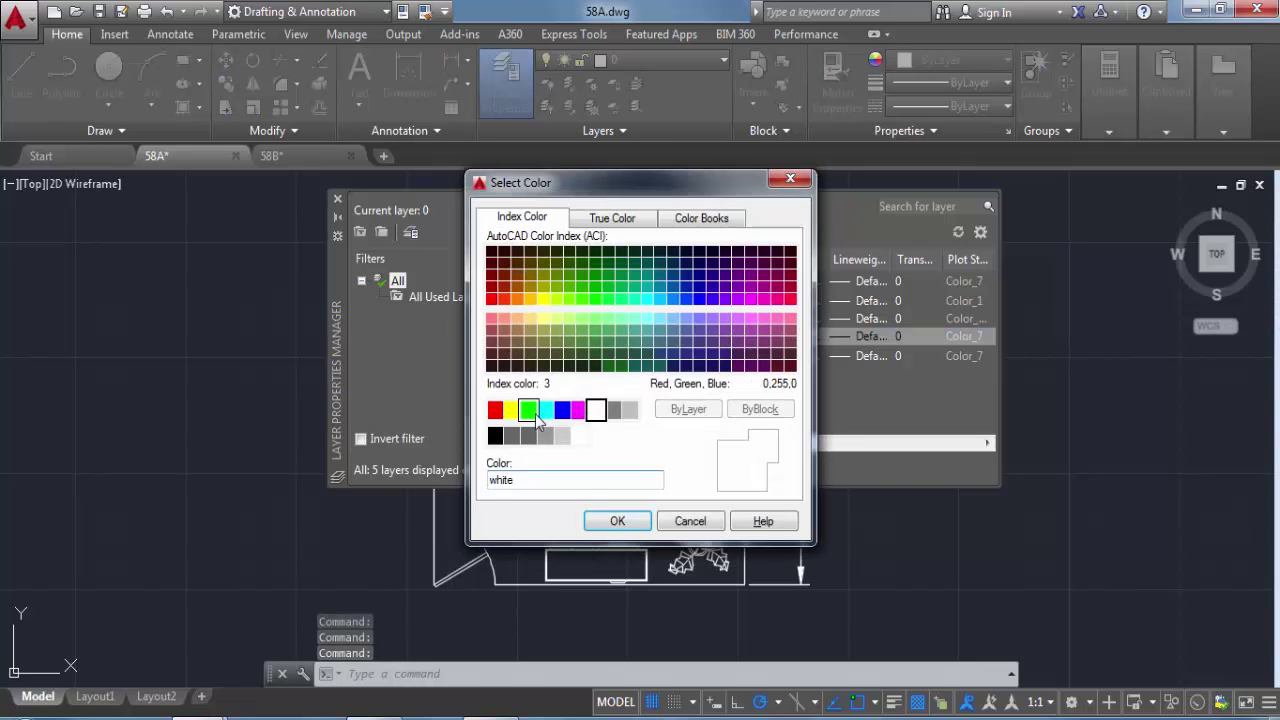
left_click(529, 410)
left_click(617, 521)
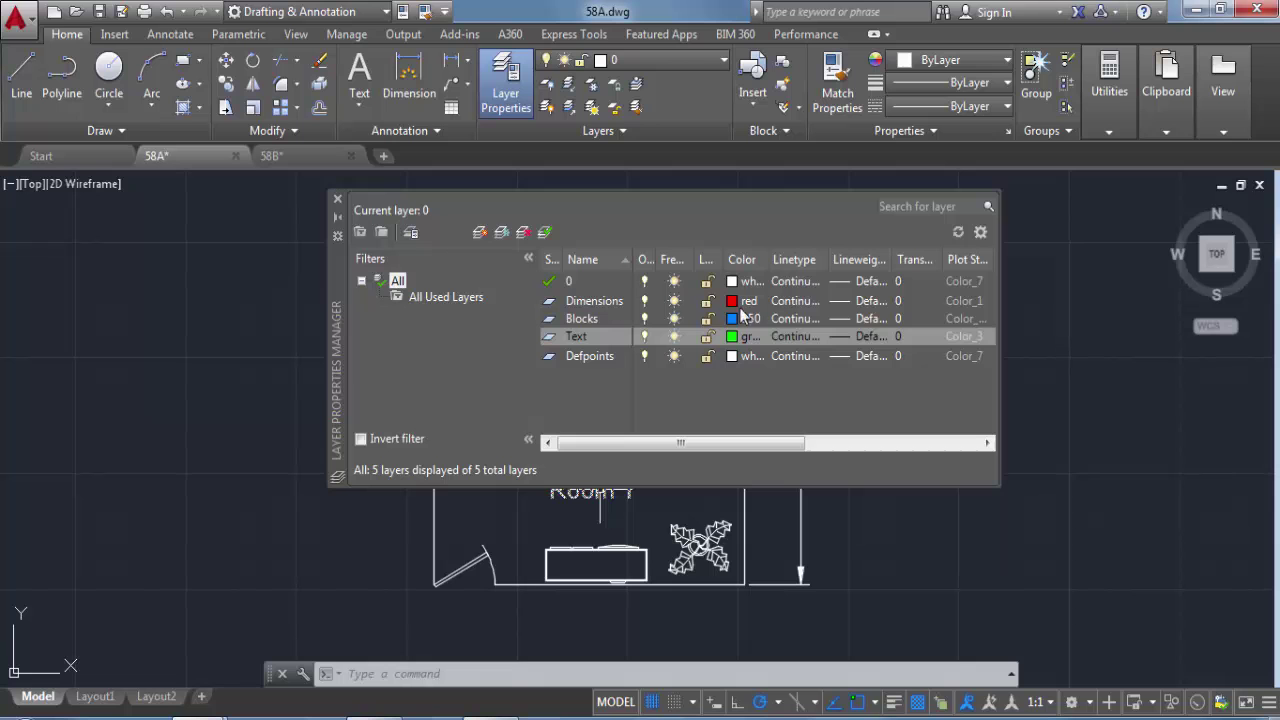
left_click(337, 199)
Step: Move the room's horizontal and vertical dimensions to the Dimensions layer and clear the selection
left_click(595, 252)
left_click(802, 315)
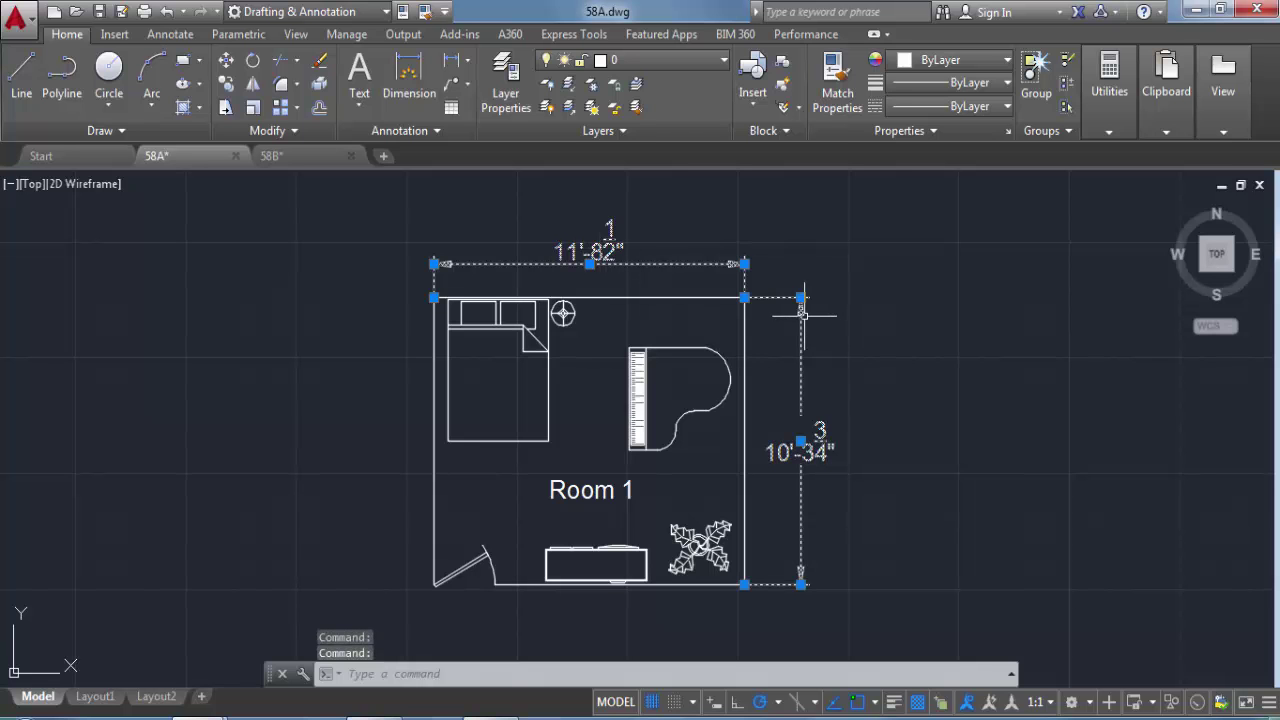
left_click(677, 62)
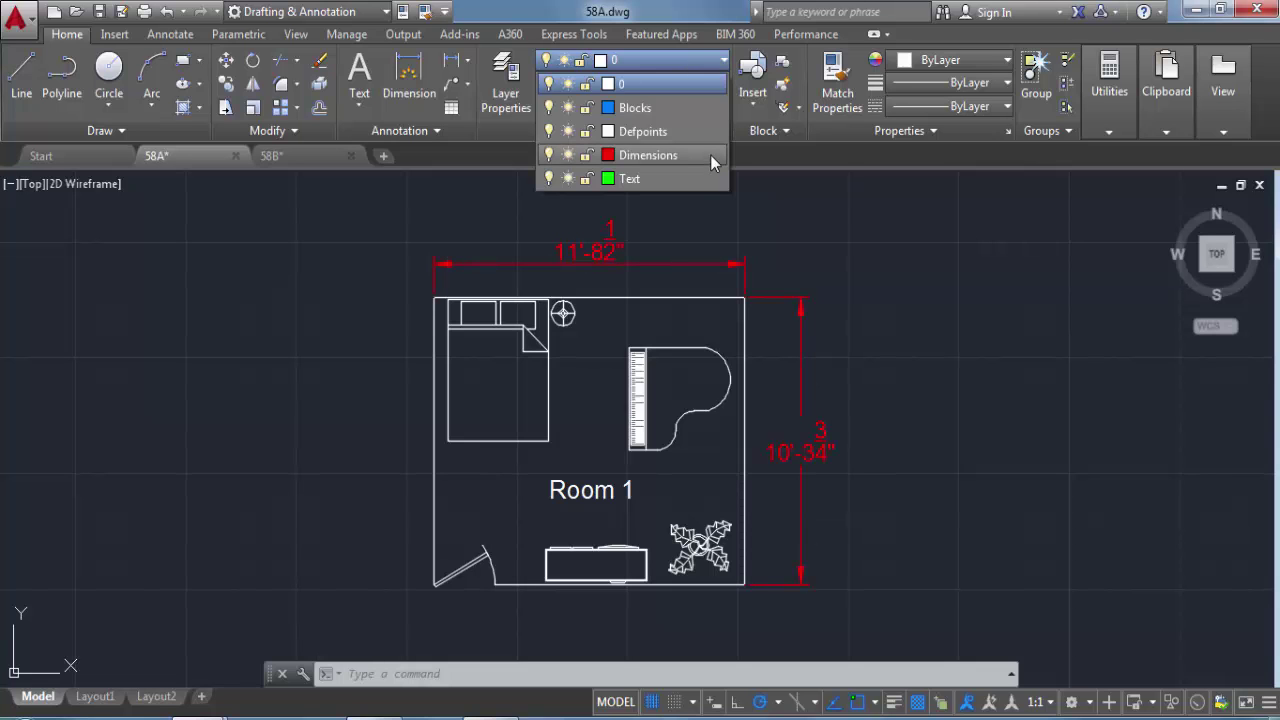
left_click(710, 156)
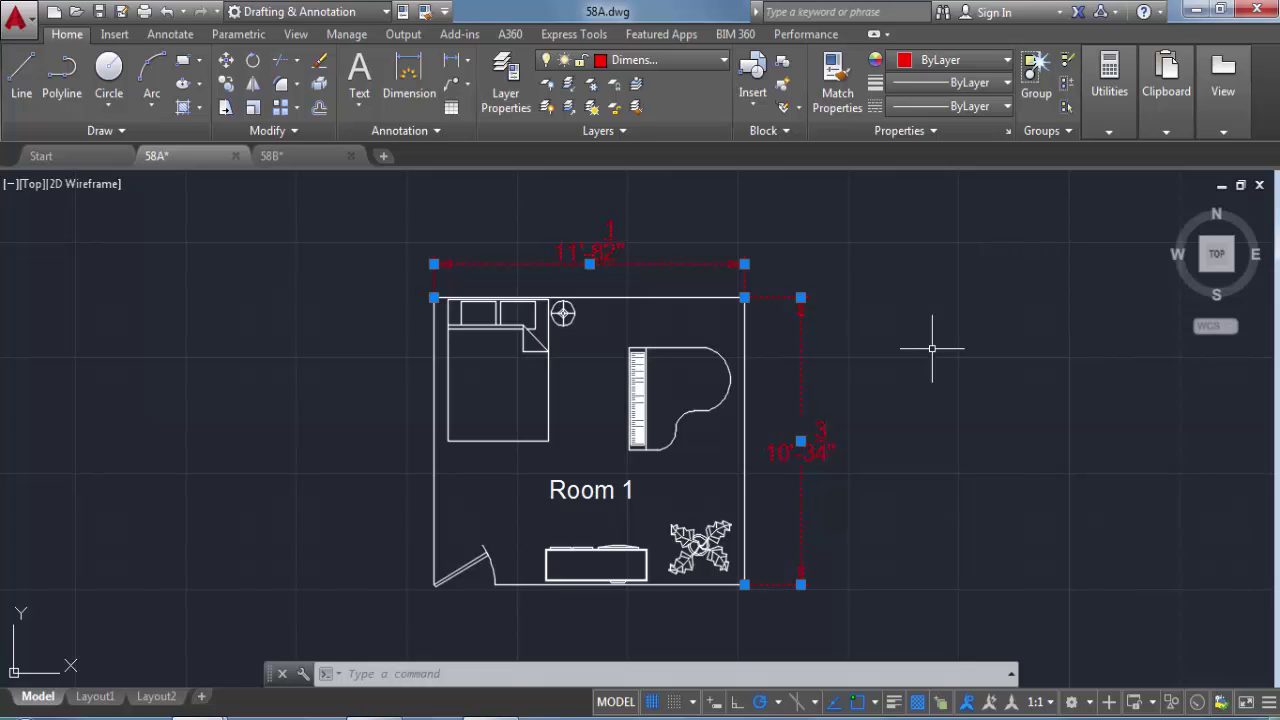
key("Escape")
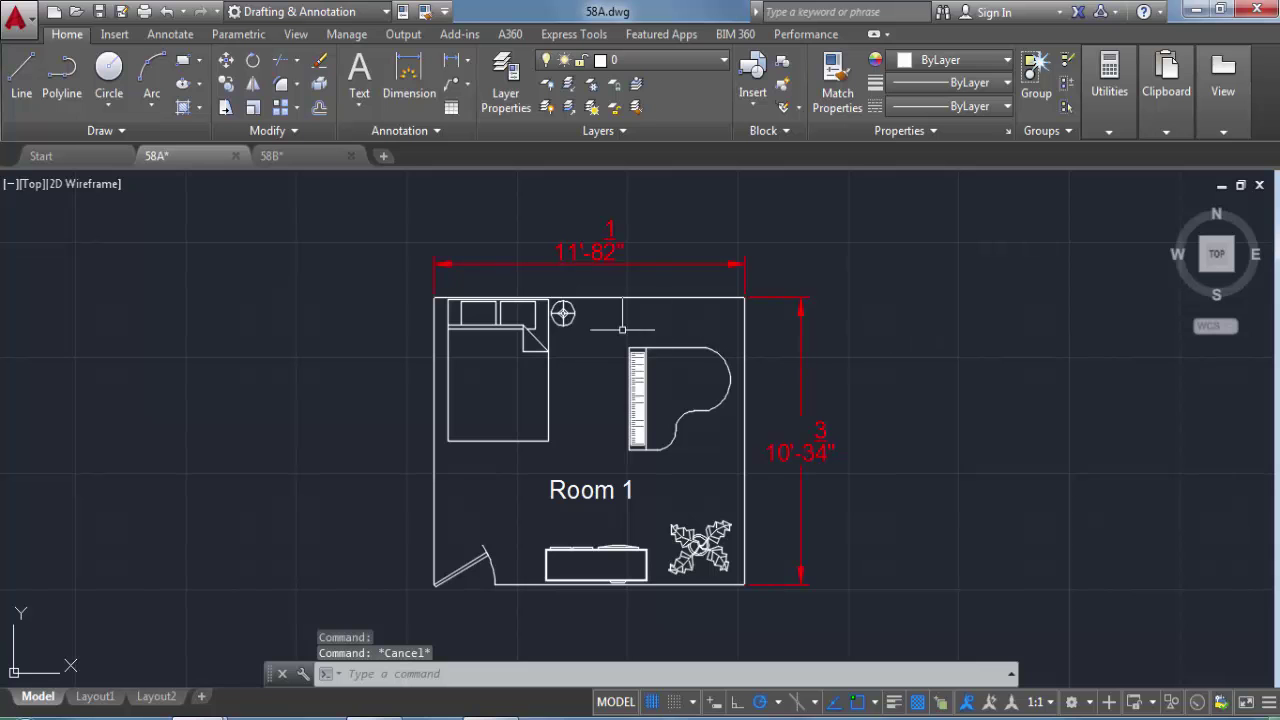
Step: Move the bed, round lamp, piano, plant, cabinet and door blocks to the Blocks layer and clear the selection
left_click(585, 313)
left_click(490, 310)
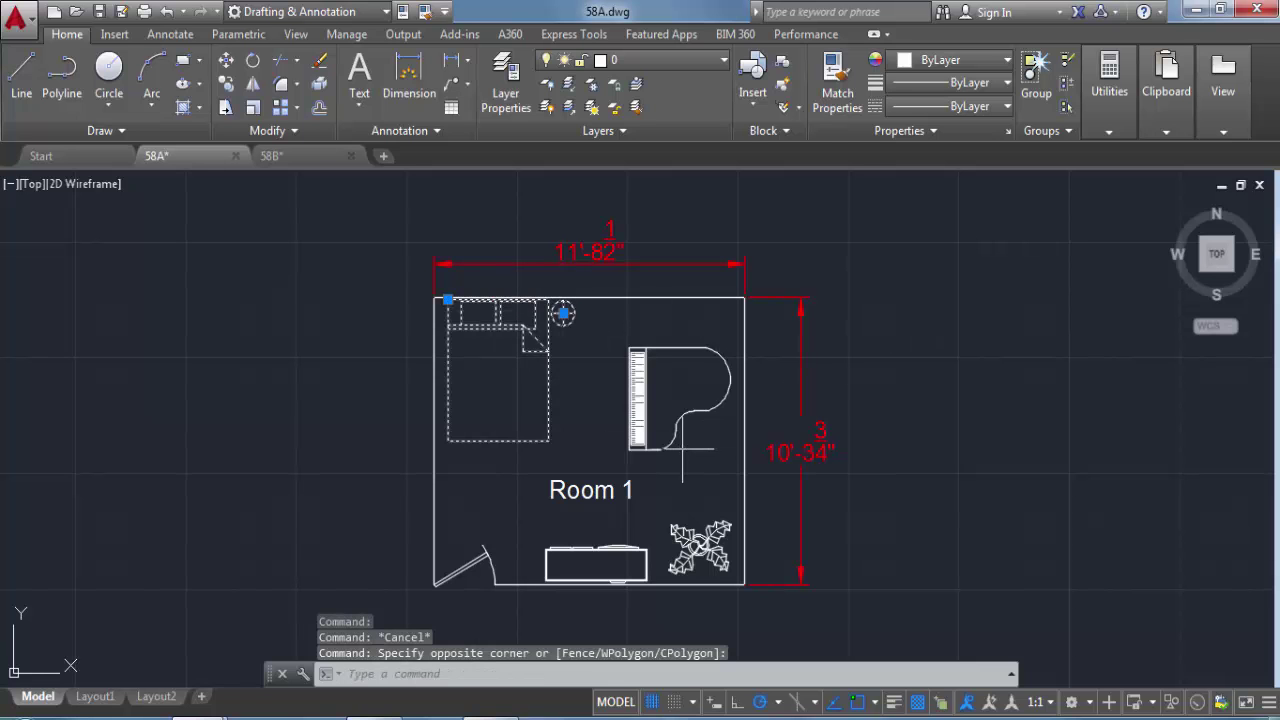
left_click(730, 480)
left_click(630, 350)
left_click(688, 533)
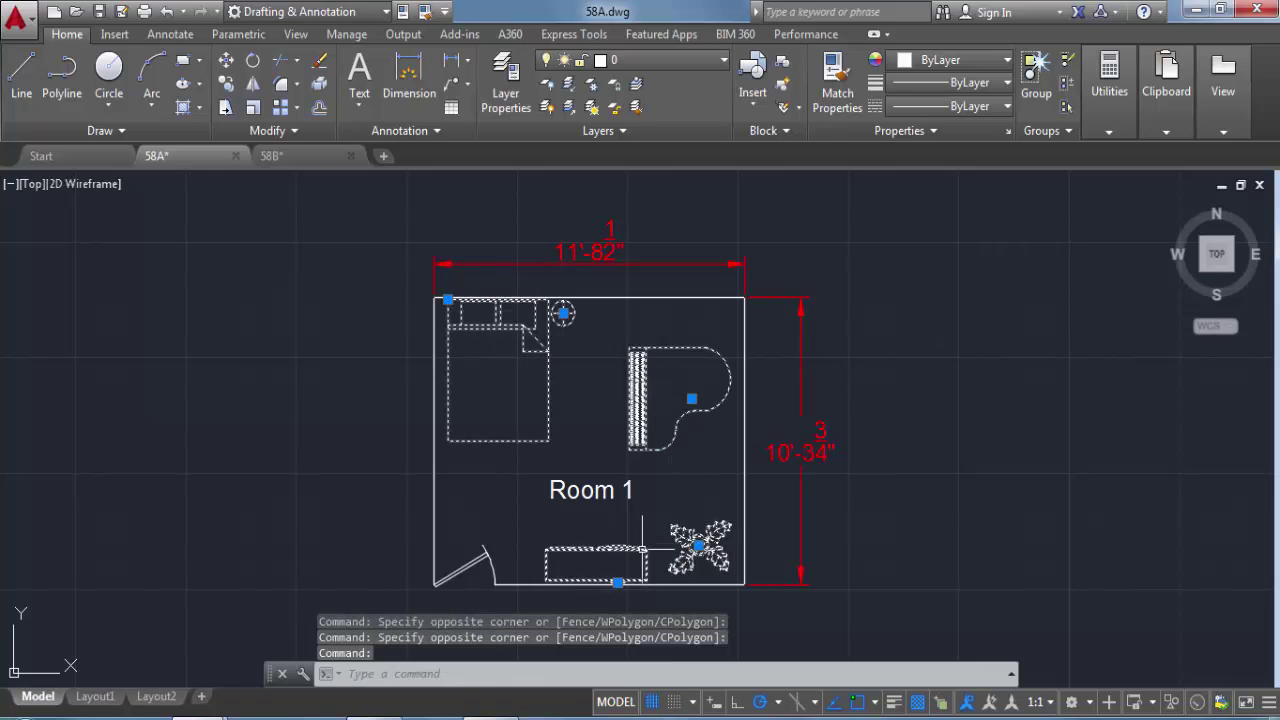
left_click(598, 549)
left_click(477, 562)
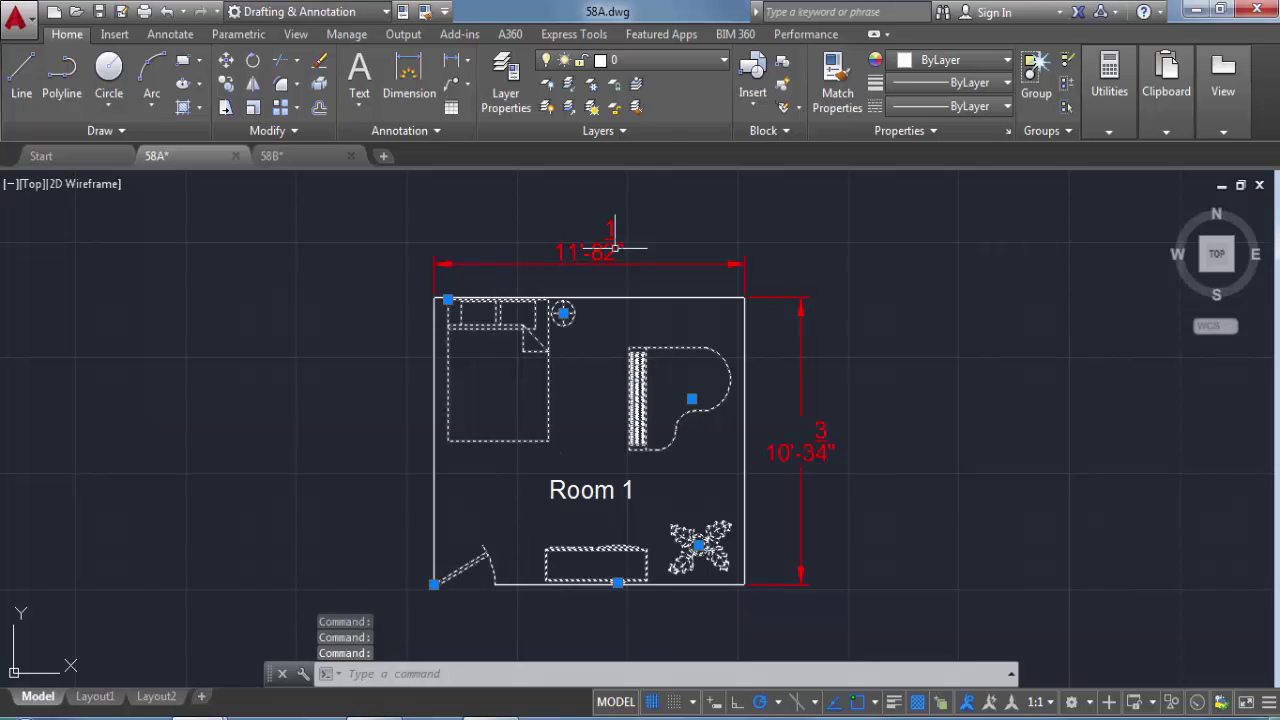
left_click(710, 60)
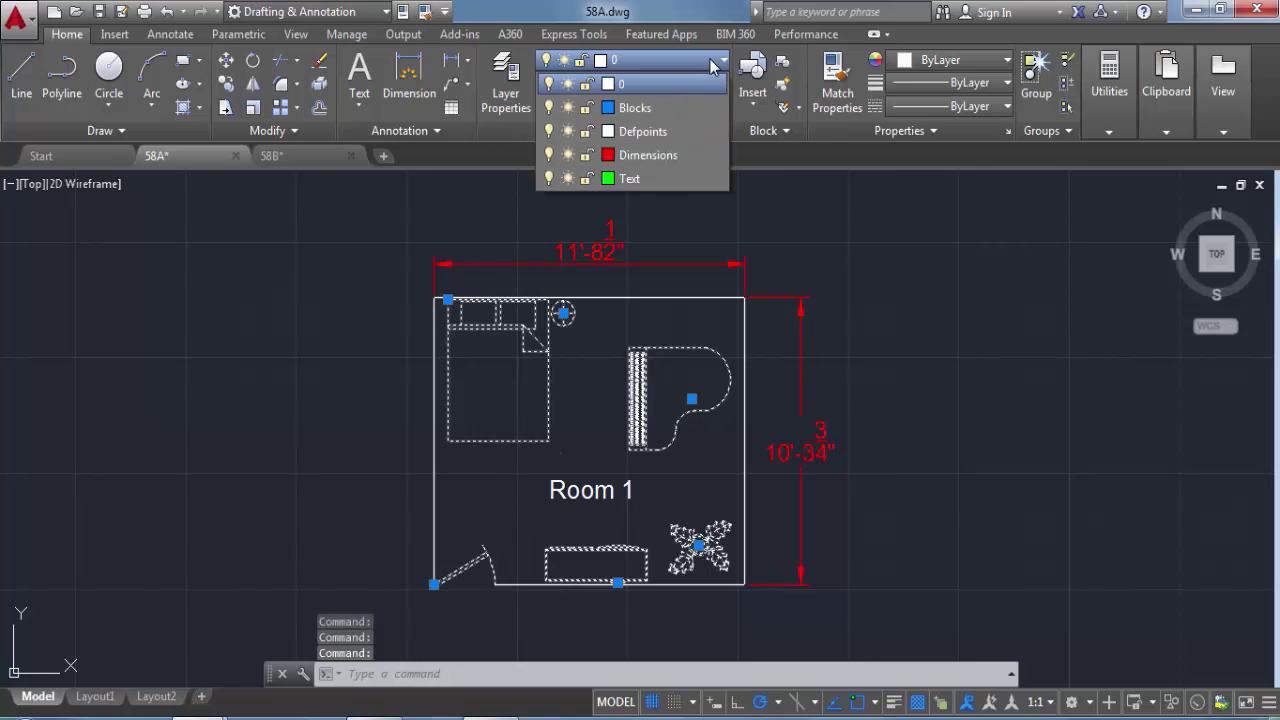
left_click(686, 110)
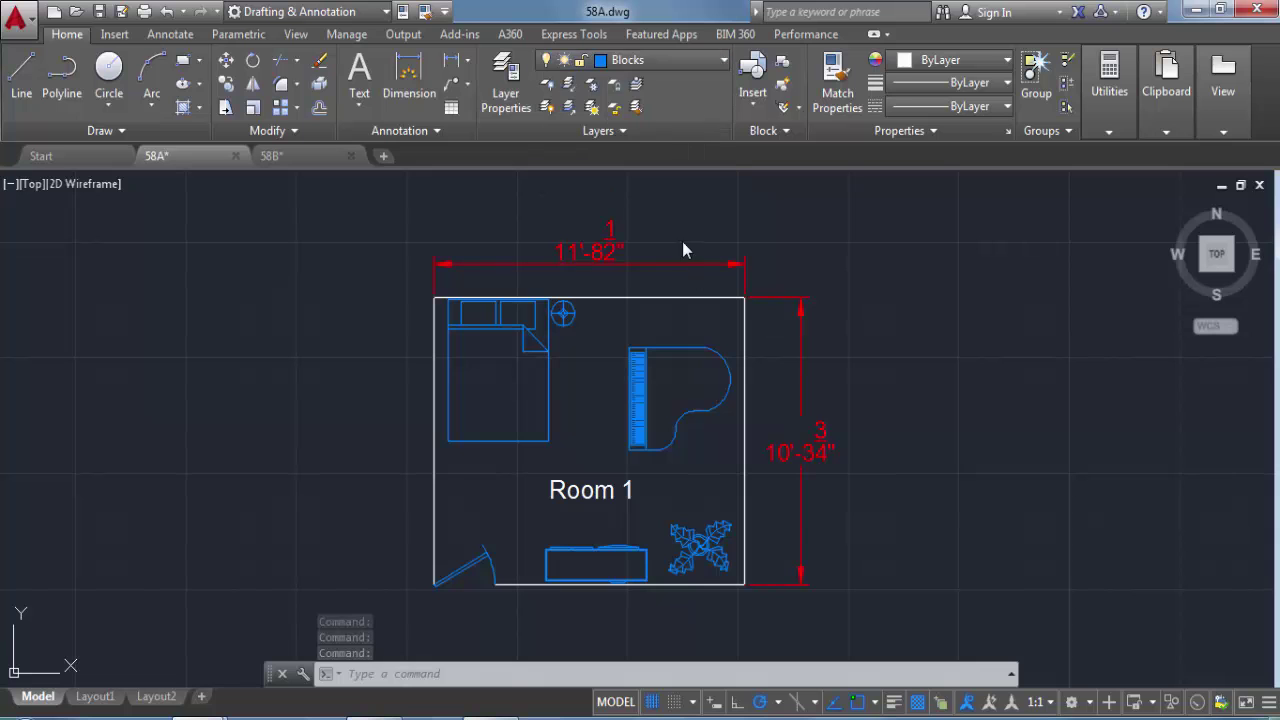
key("Escape")
key("Escape")
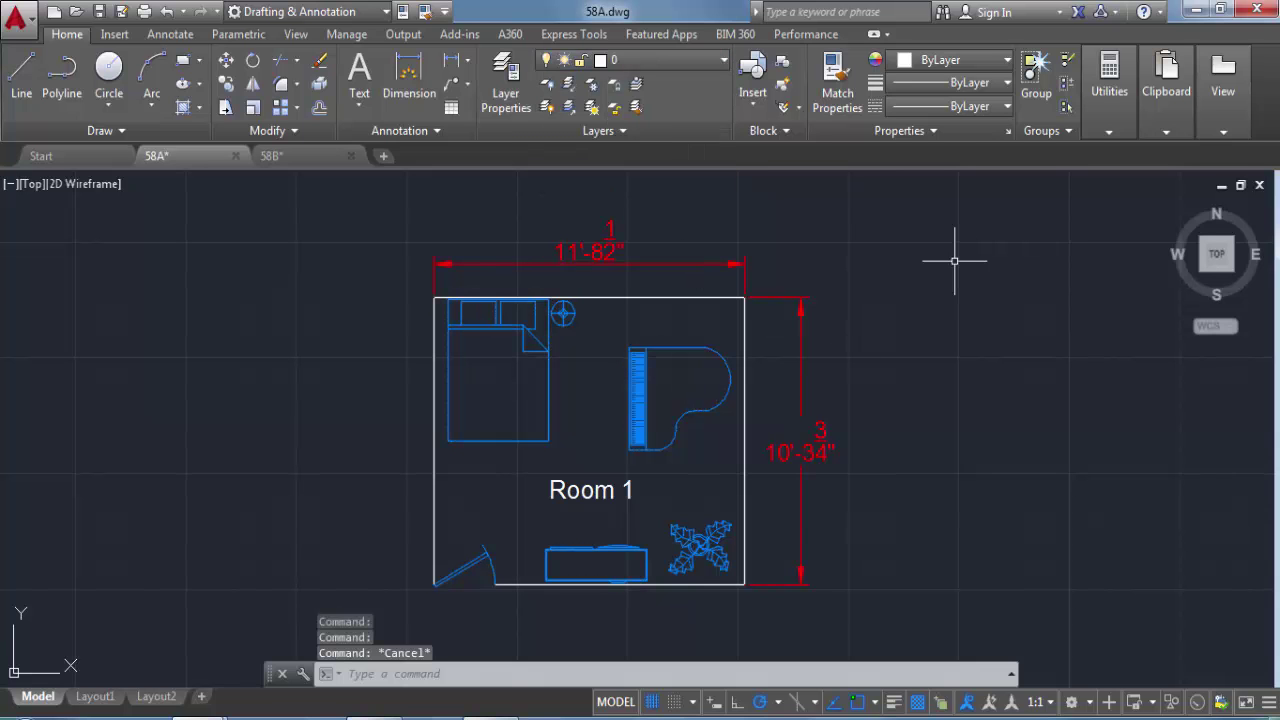
Step: Move the "Room 1" label to the Text layer and clear the selection
left_click(592, 490)
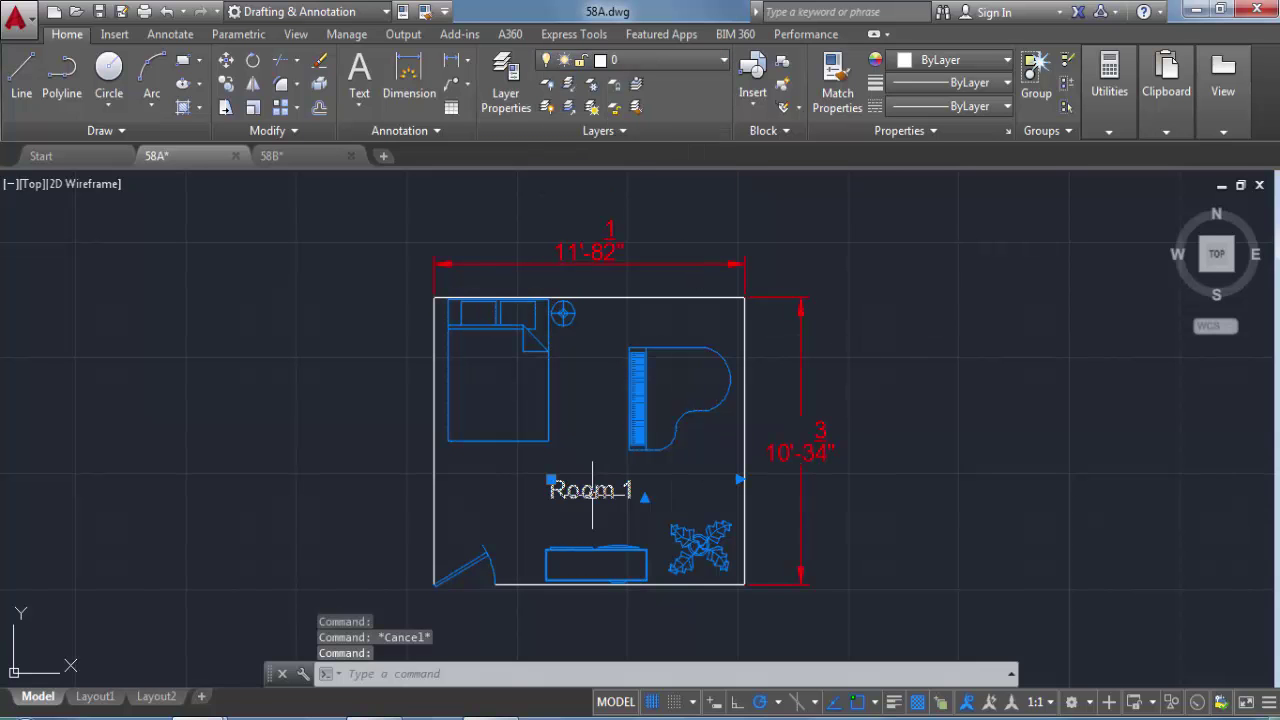
left_click(686, 60)
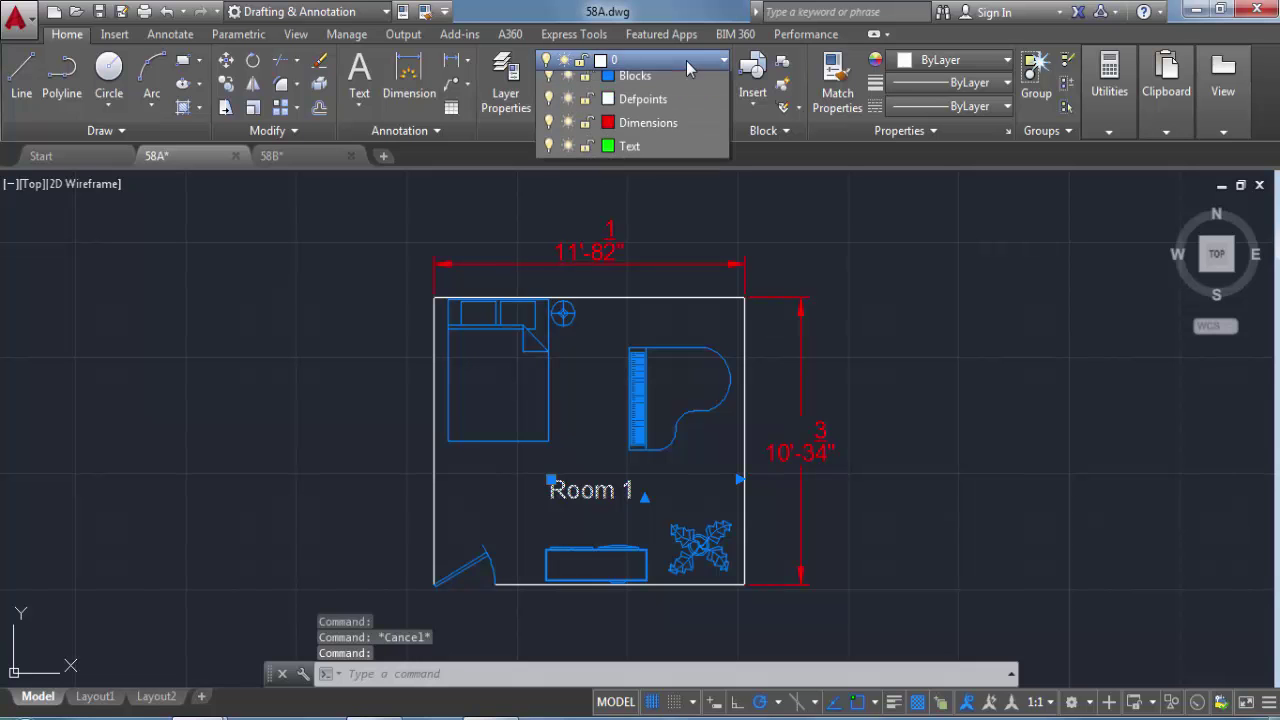
left_click(656, 174)
key("Escape")
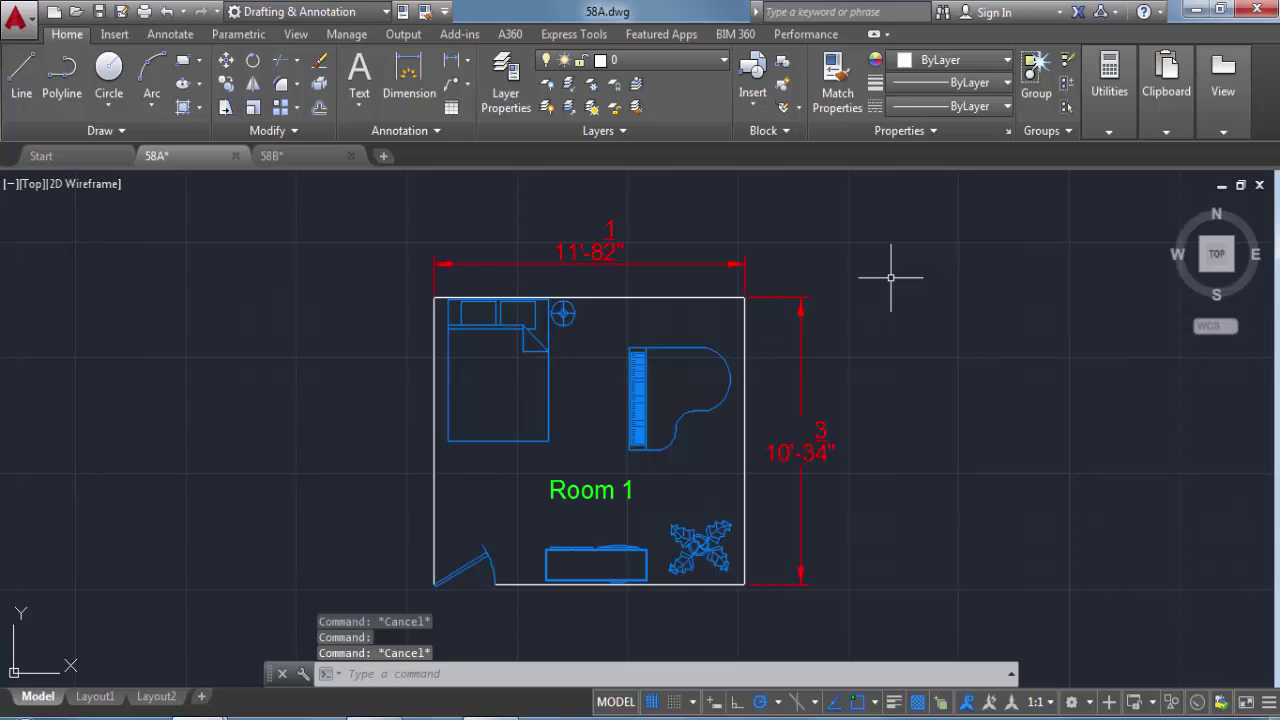